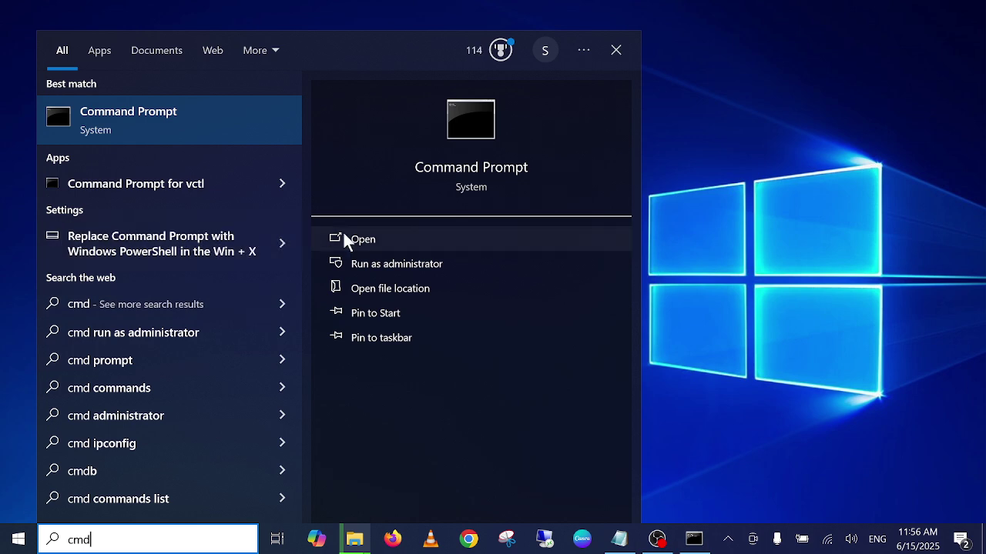
- Search for cmd and launch Command Prompt with Run as administrator
left_click(401, 265)
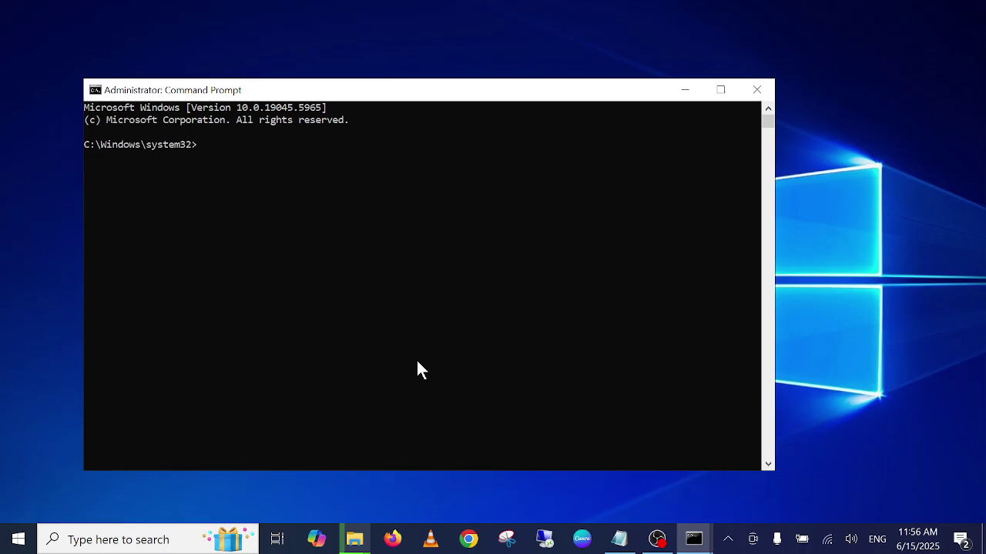
- Show This PC's drive list in Explorer, then switch back to the administrator Command Prompt
mouse_move(356, 540)
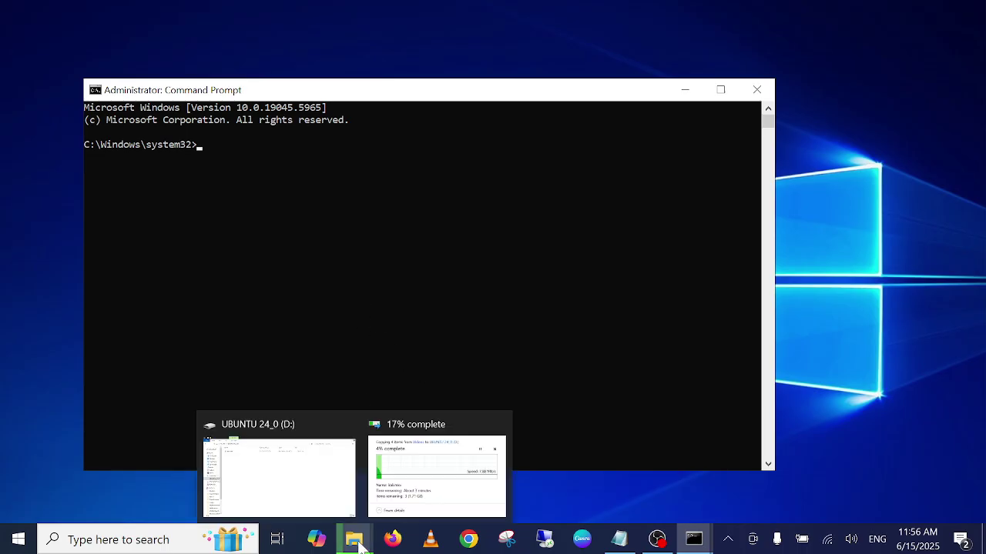
left_click(258, 481)
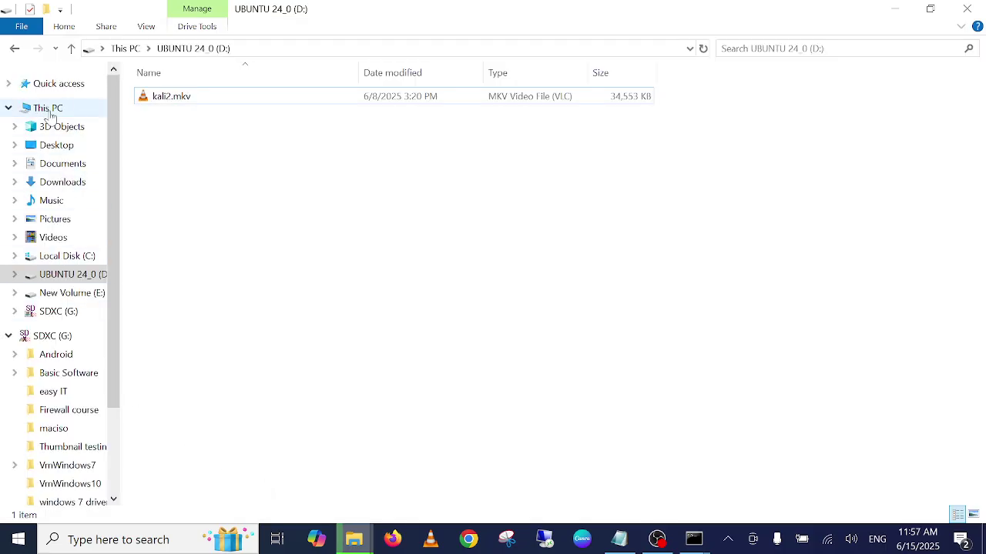
left_click(43, 107)
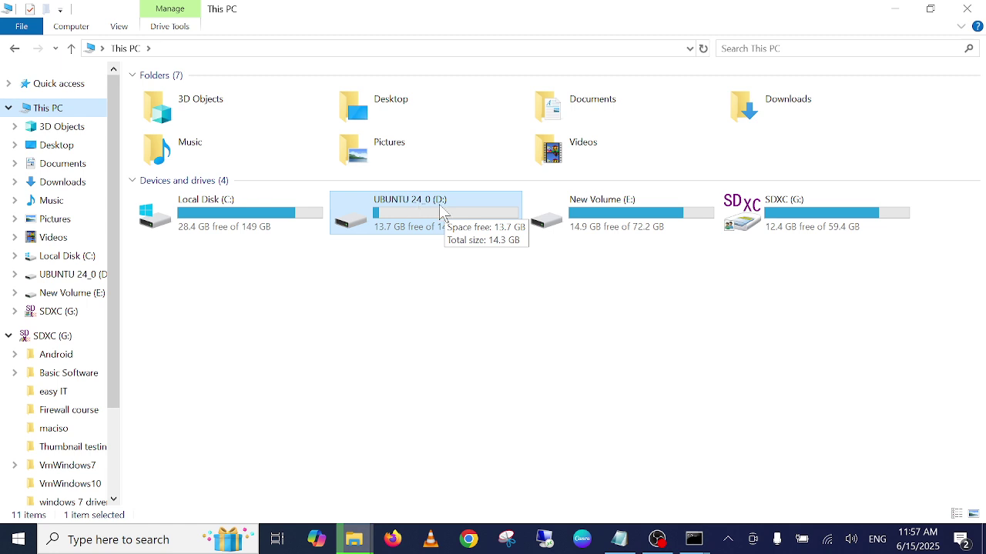
mouse_move(693, 540)
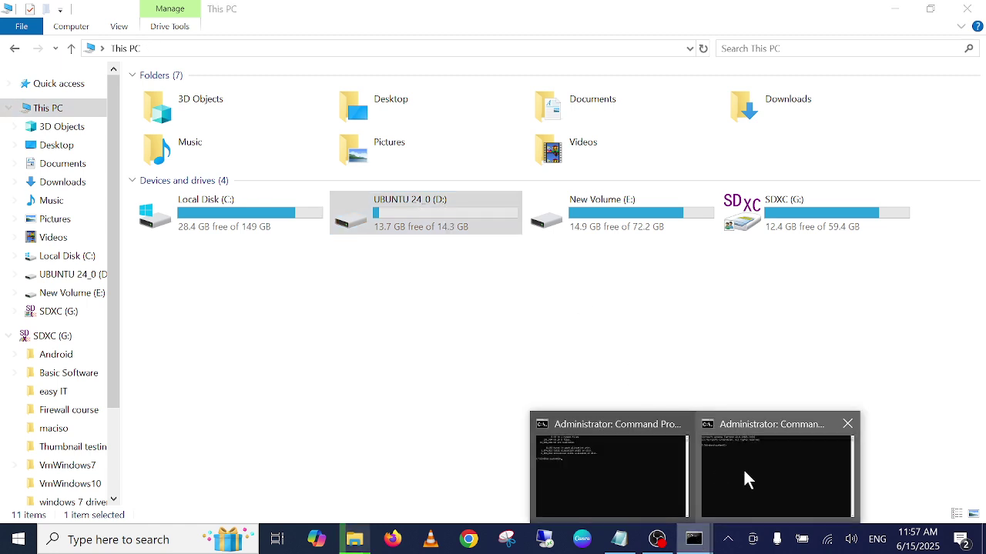
left_click(608, 467)
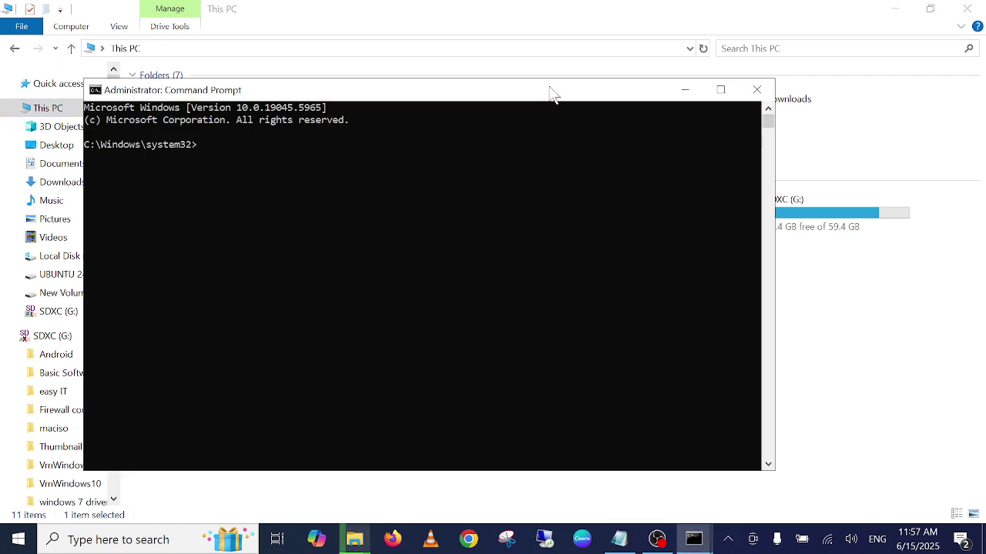
- Run chkdsk /f d:, answer Y to force a dismount, and dismiss the copying error
left_click_drag(550, 94, 747, 269)
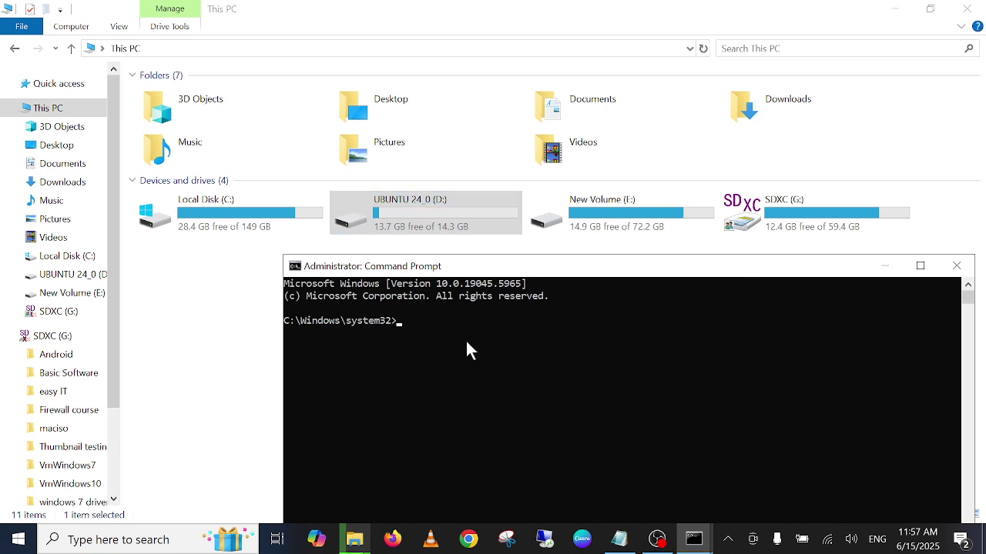
type("chkdsk /f d:")
key("Return")
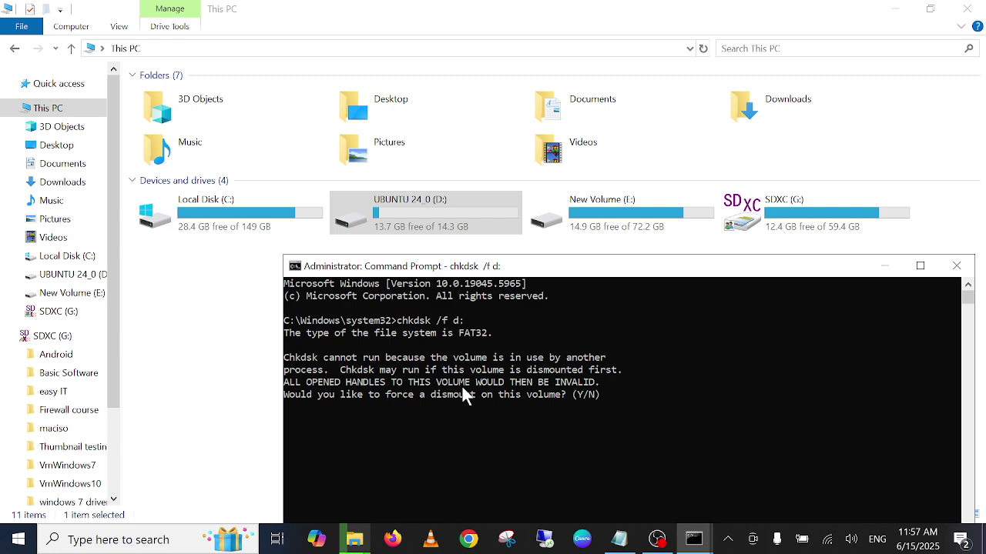
type("Y")
key("Return")
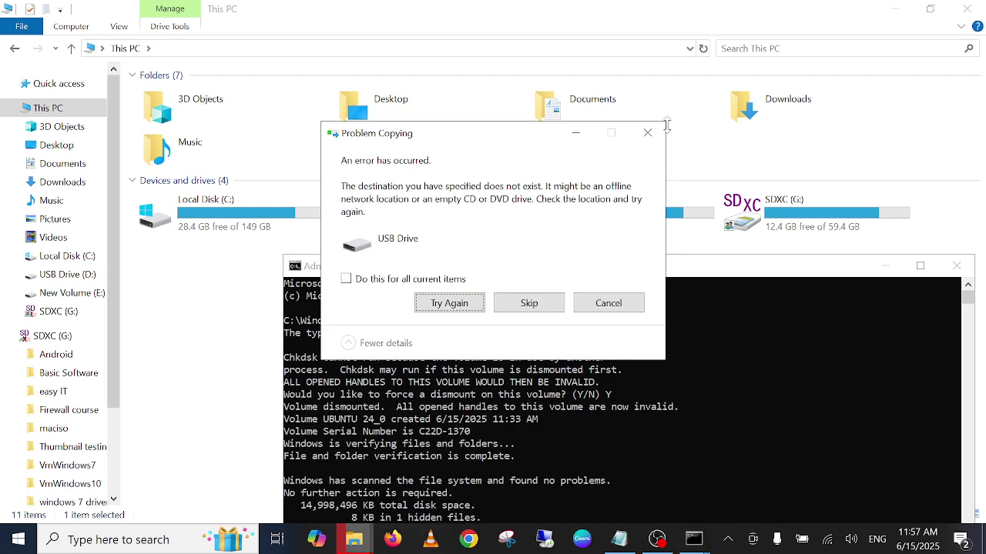
left_click(648, 133)
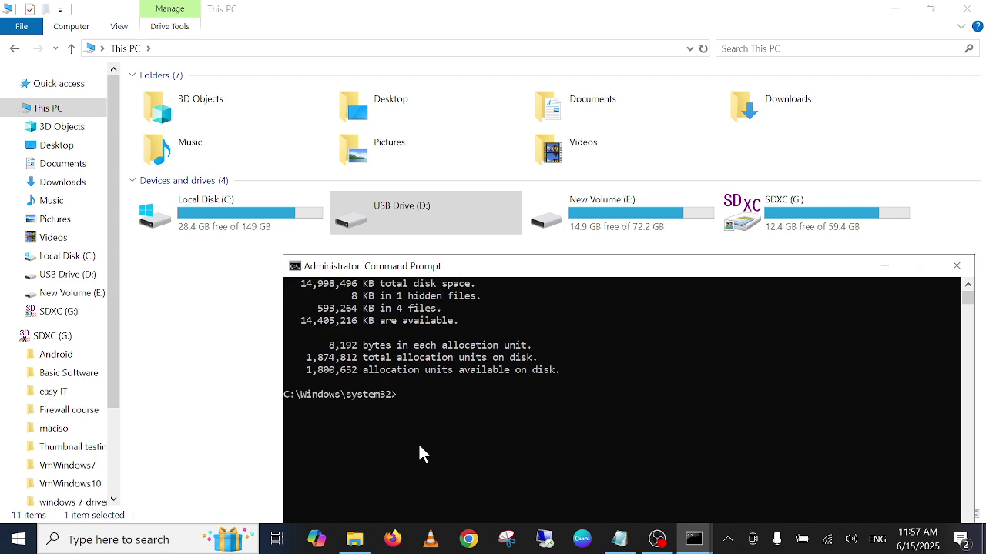
- Edit the recalled command into chkdsk /f /r d: and run the bad-sector scan
key("Up")
key("BackSpace")
key("BackSpace")
key("BackSpace")
key("BackSpace")
type("f /r d")
key("Return")
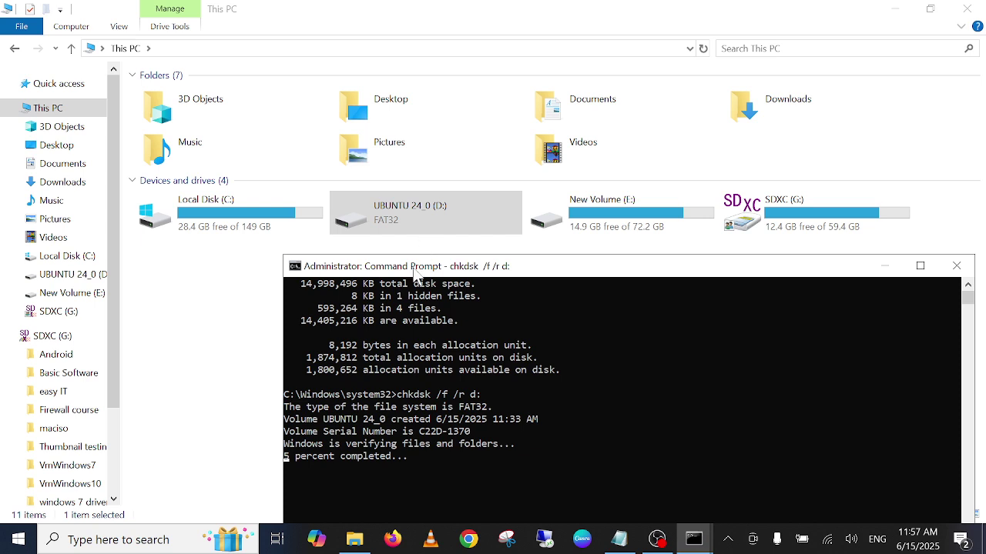
scroll(390, 412, "down", 2)
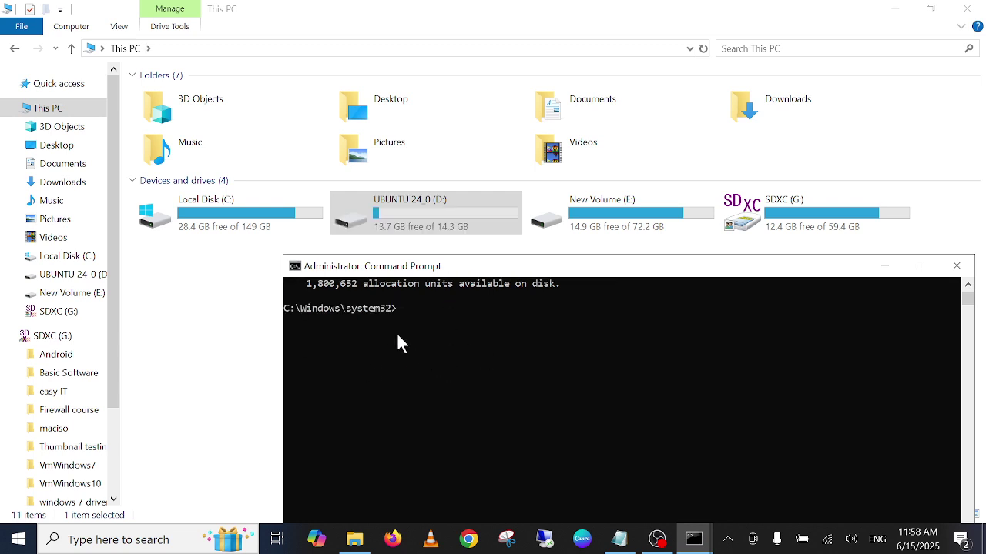
- Minimize Command Prompt, then open drive D:'s Properties and close them again
left_click(886, 266)
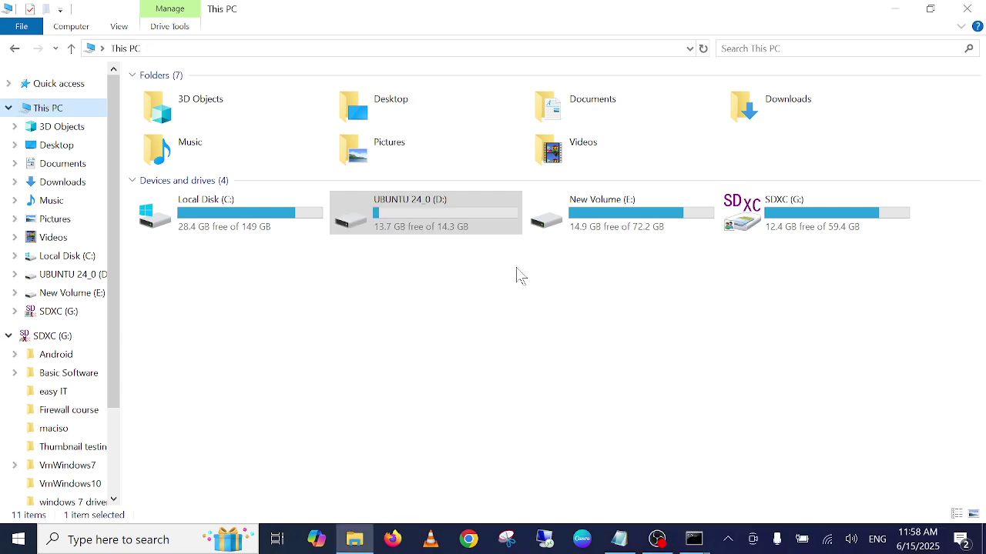
right_click(385, 212)
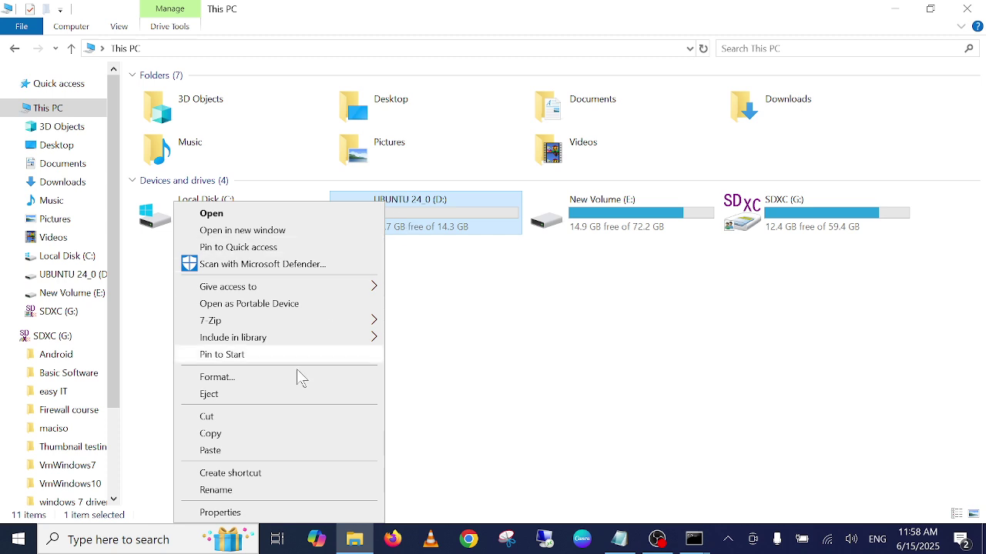
left_click(223, 513)
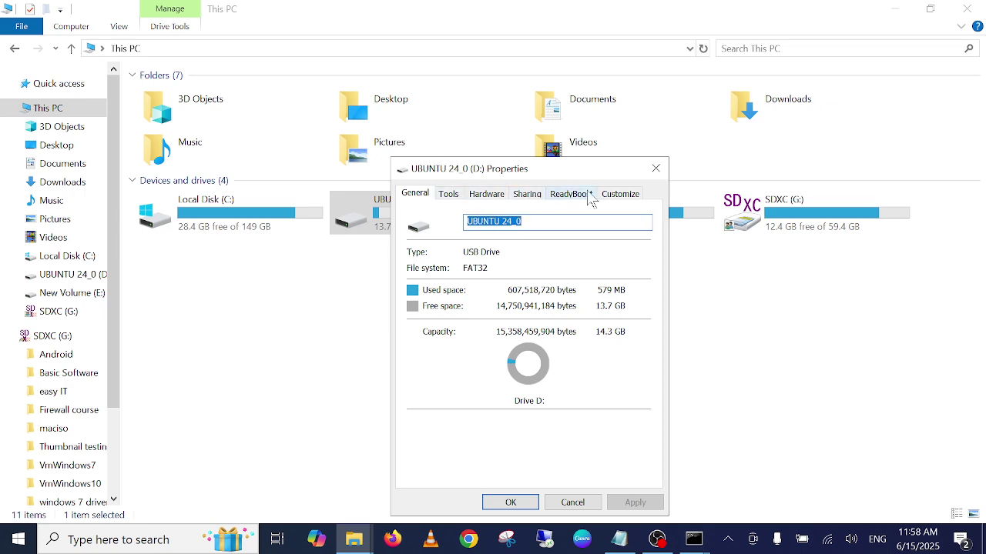
left_click_drag(602, 176, 514, 146)
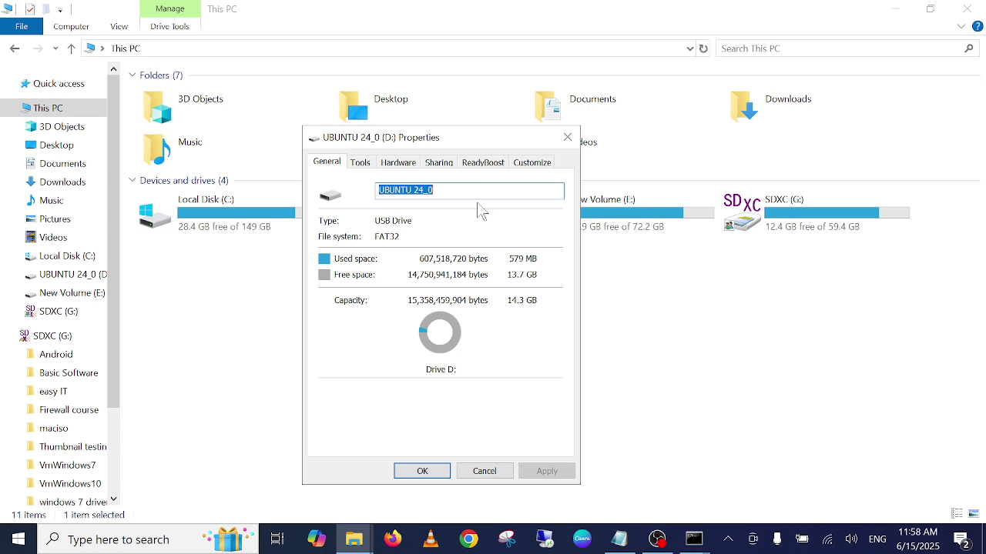
left_click(564, 139)
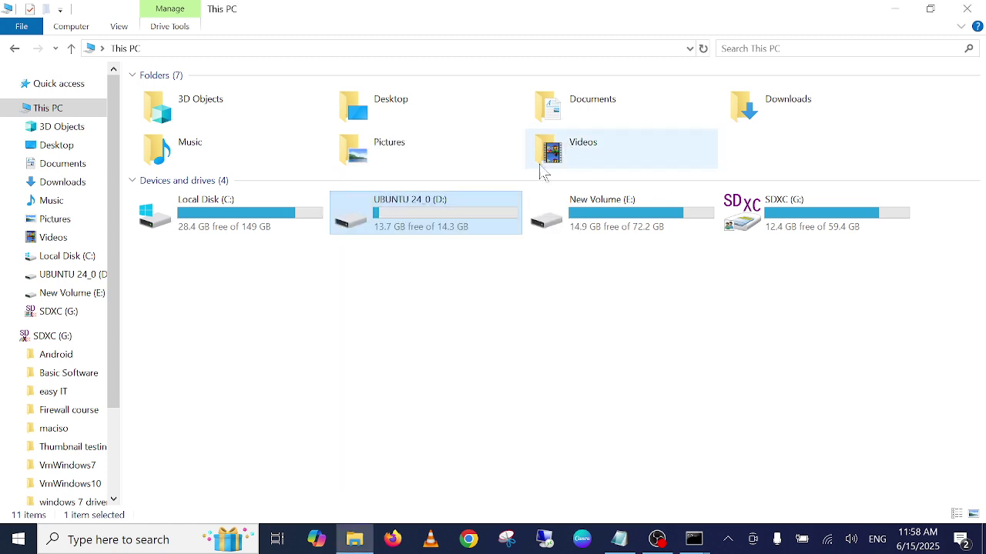
- Review D:'s Sharing, ReadyBoost, Customize, Tools and Advanced Sharing settings without changing anything
right_click(428, 228)
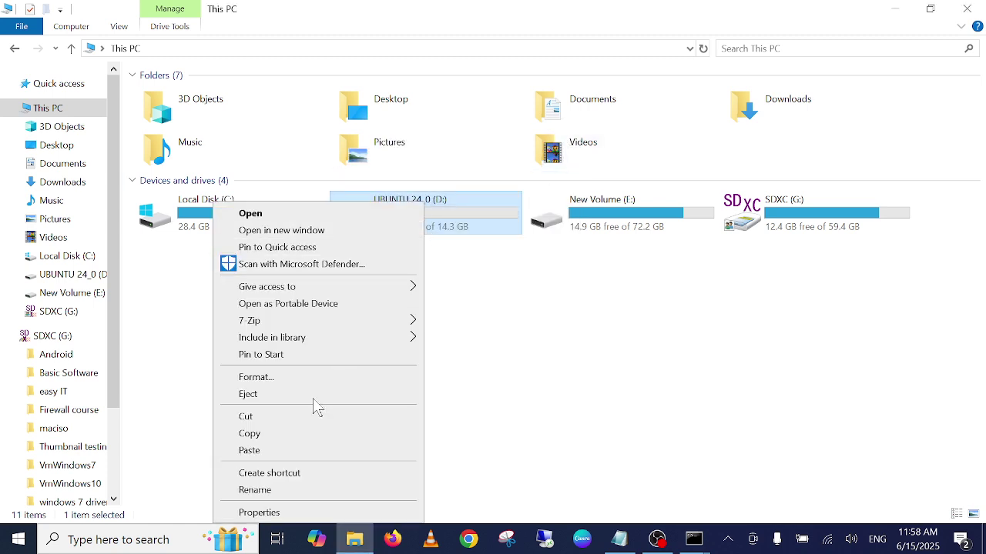
left_click(262, 513)
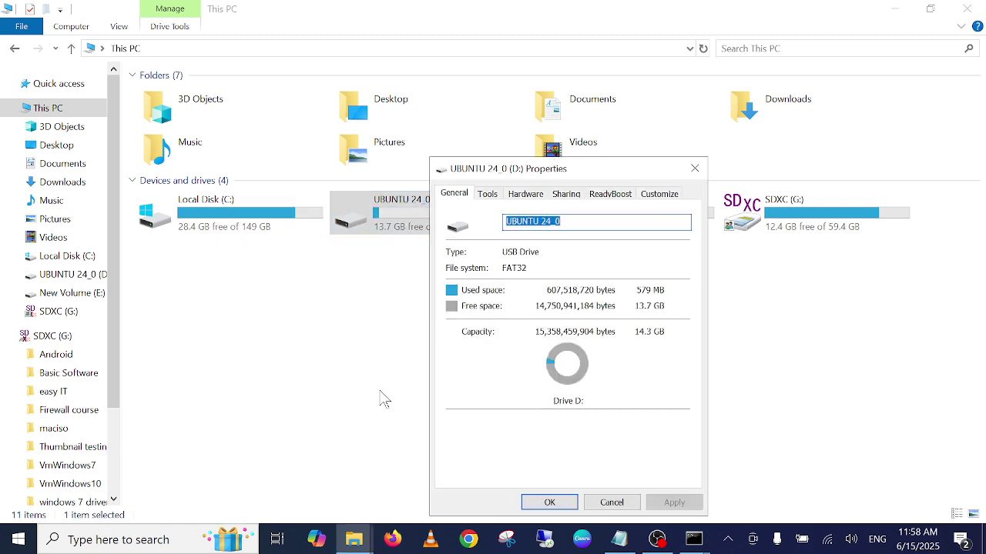
left_click(566, 194)
left_click(609, 199)
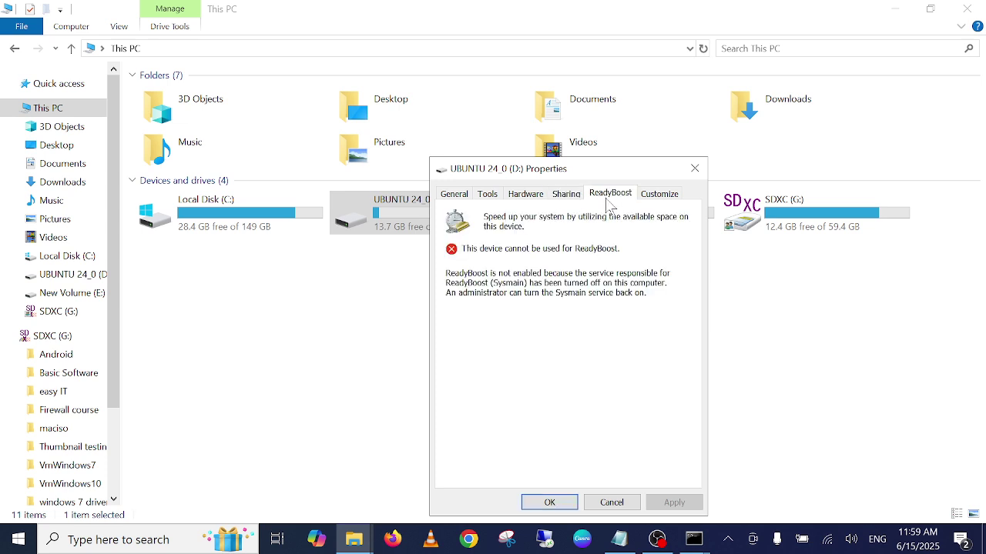
left_click(655, 198)
left_click(496, 197)
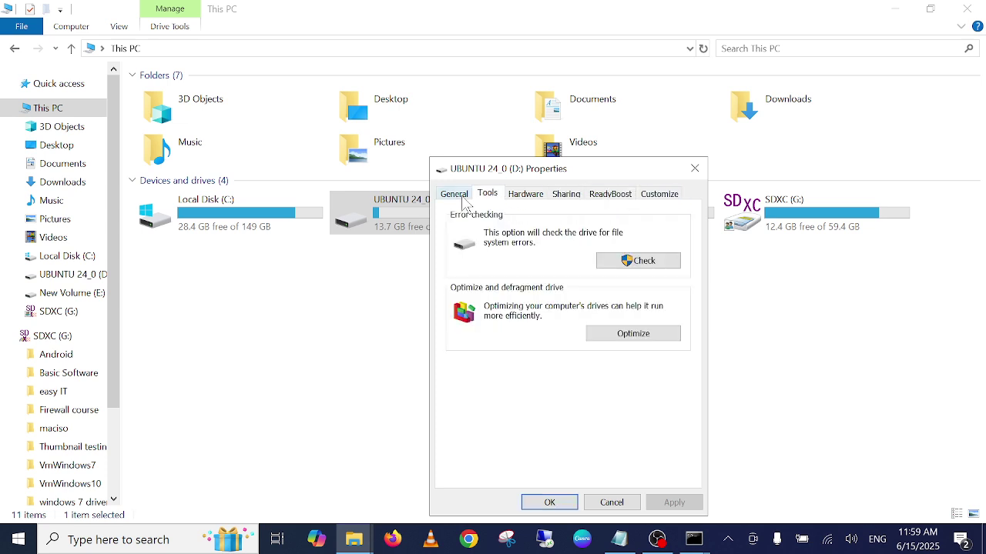
left_click(464, 199)
left_click(560, 198)
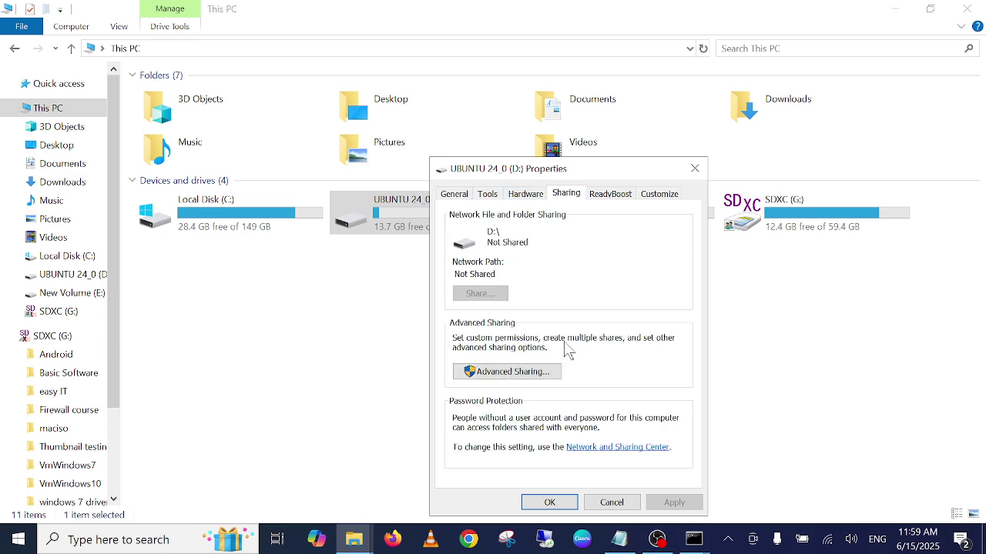
left_click(502, 371)
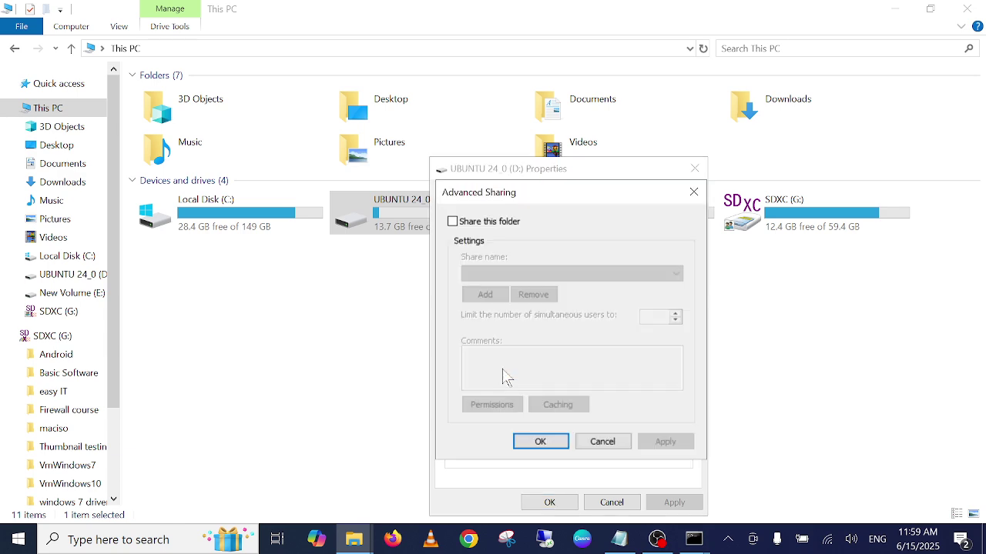
left_click(693, 192)
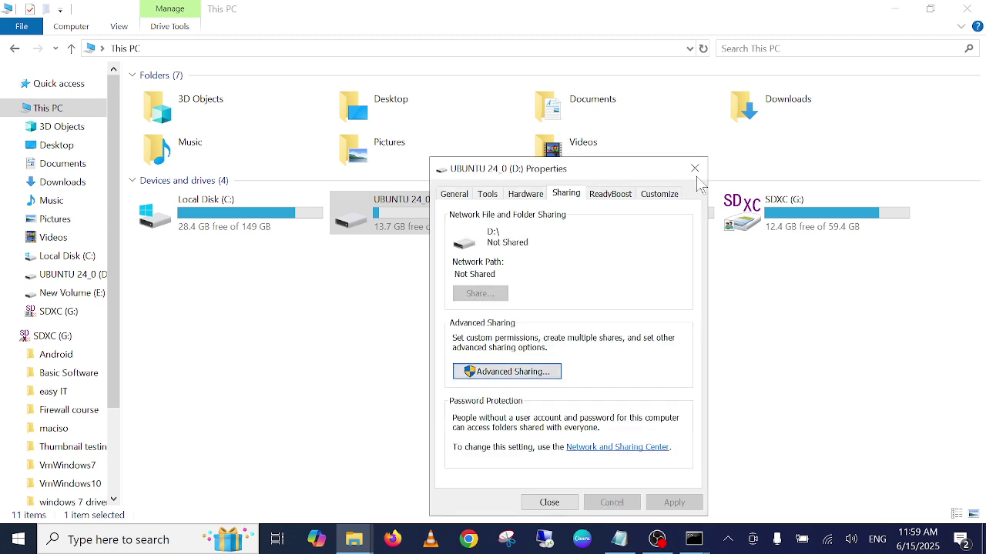
- Check New Volume (E:)'s Security tab and D:'s properties, closing both unchanged
left_click(695, 169)
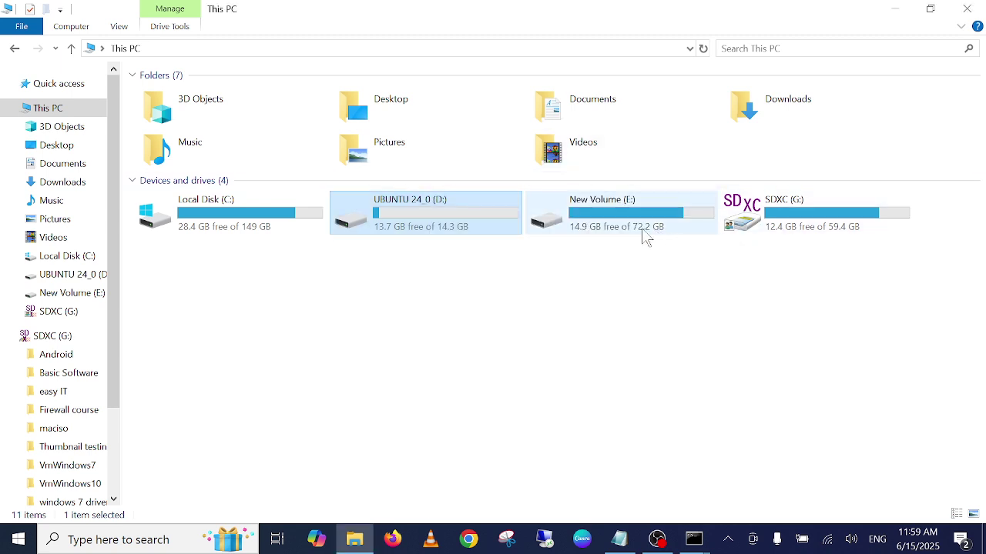
right_click(624, 216)
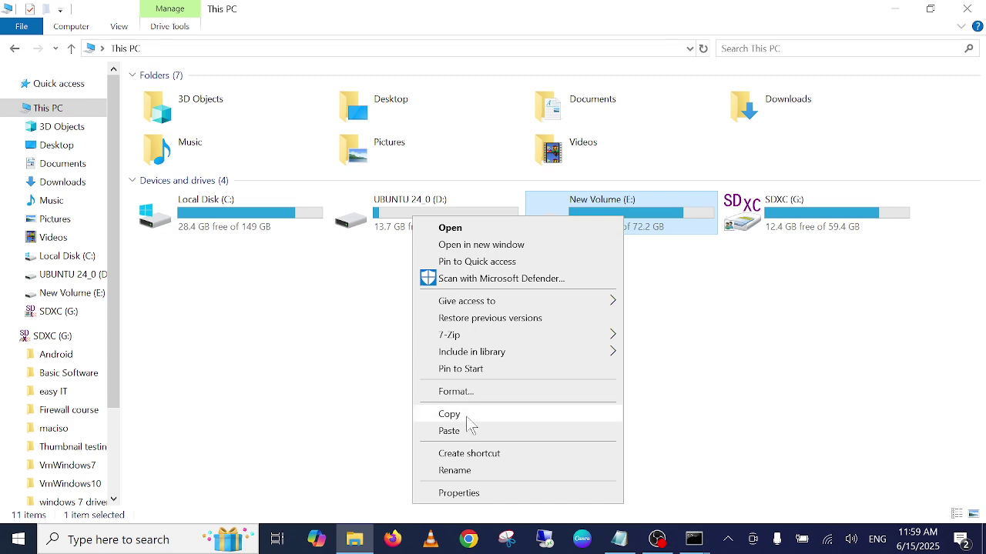
left_click(448, 496)
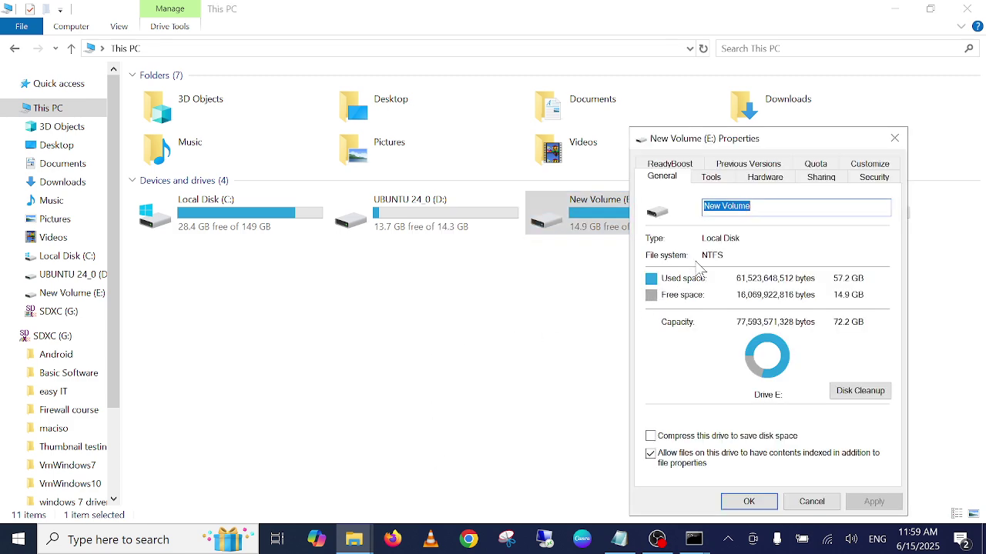
left_click(874, 179)
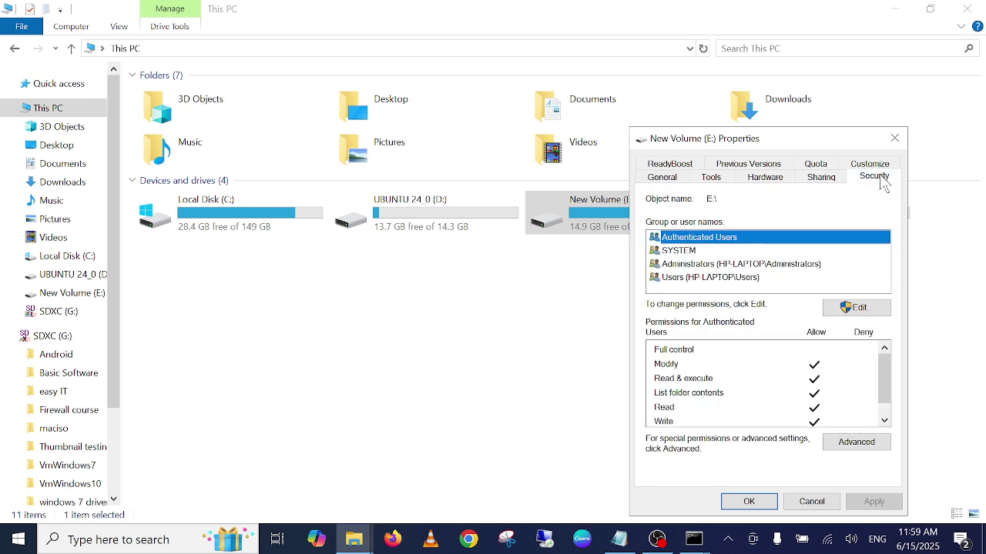
left_click(894, 140)
left_click(424, 231)
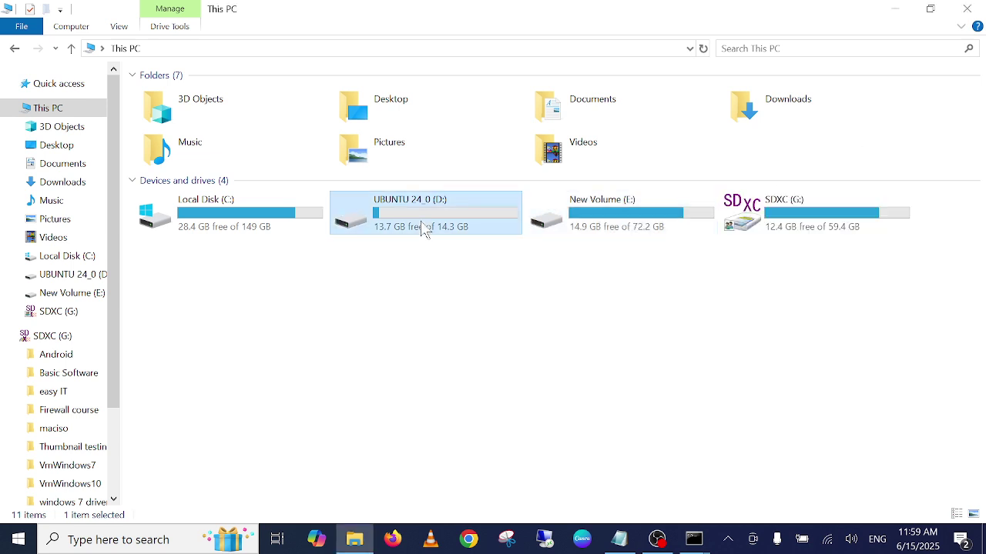
right_click(423, 231)
left_click(272, 511)
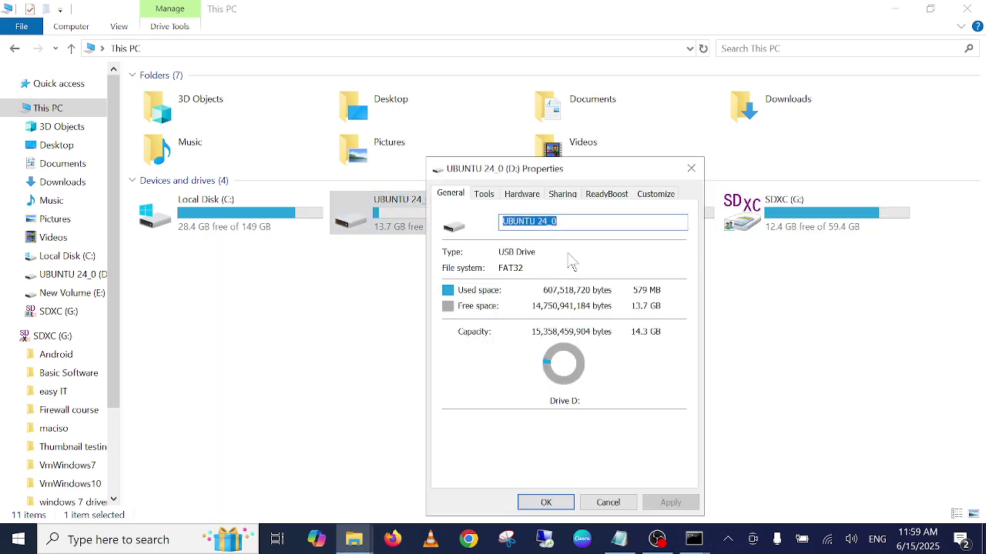
left_click(690, 168)
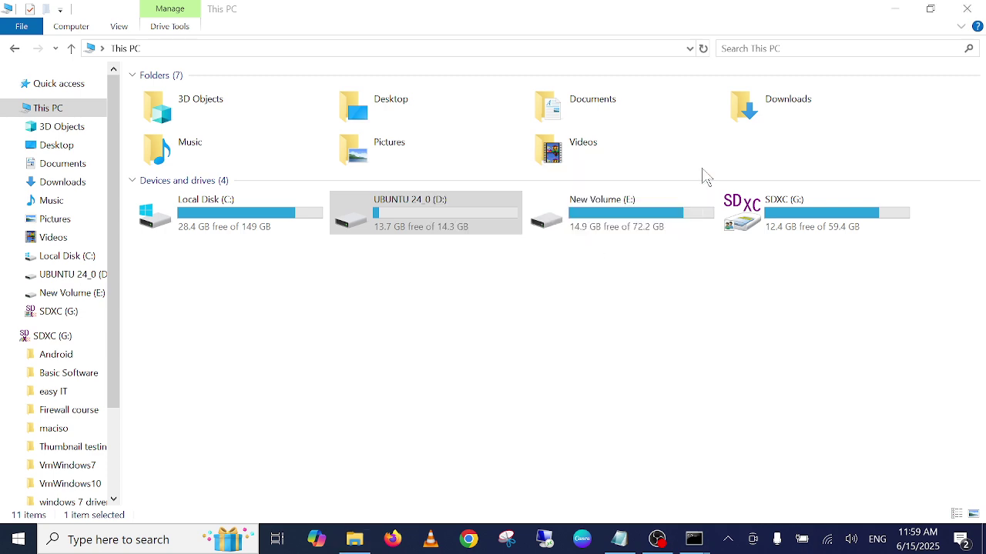
- Open the permissions editor for New Volume (E:) and start adding a user or group
left_click(612, 206)
right_click(613, 206)
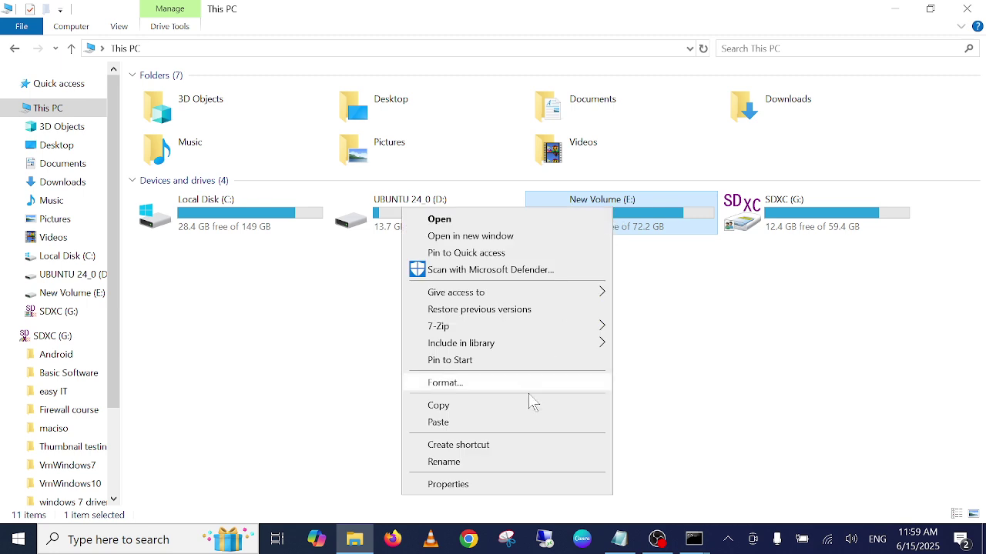
left_click(449, 484)
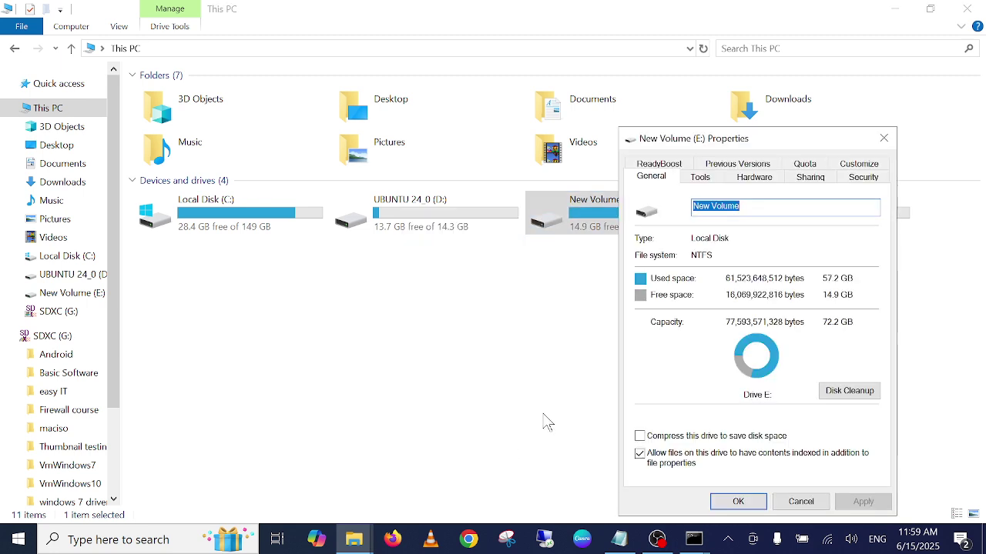
left_click(863, 177)
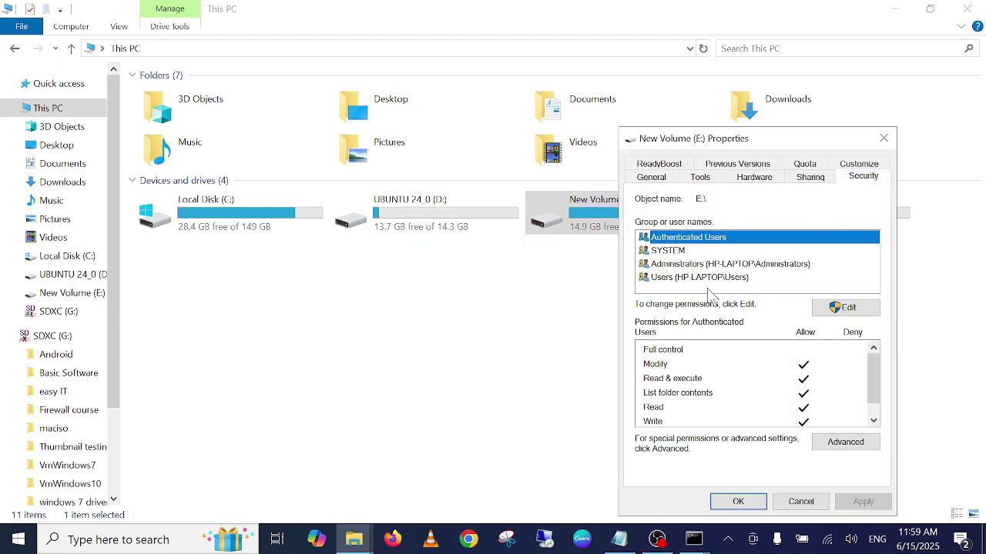
left_click(855, 309)
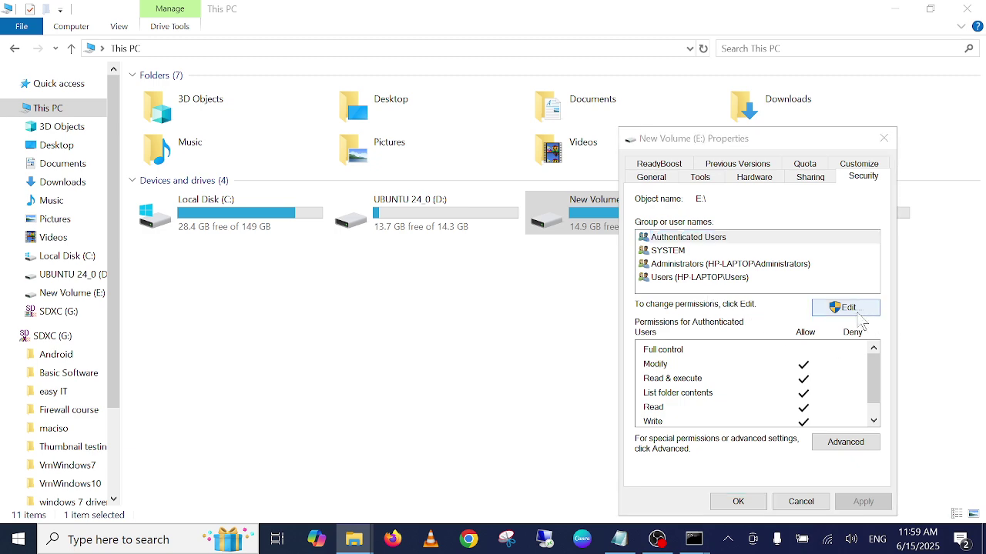
left_click(816, 357)
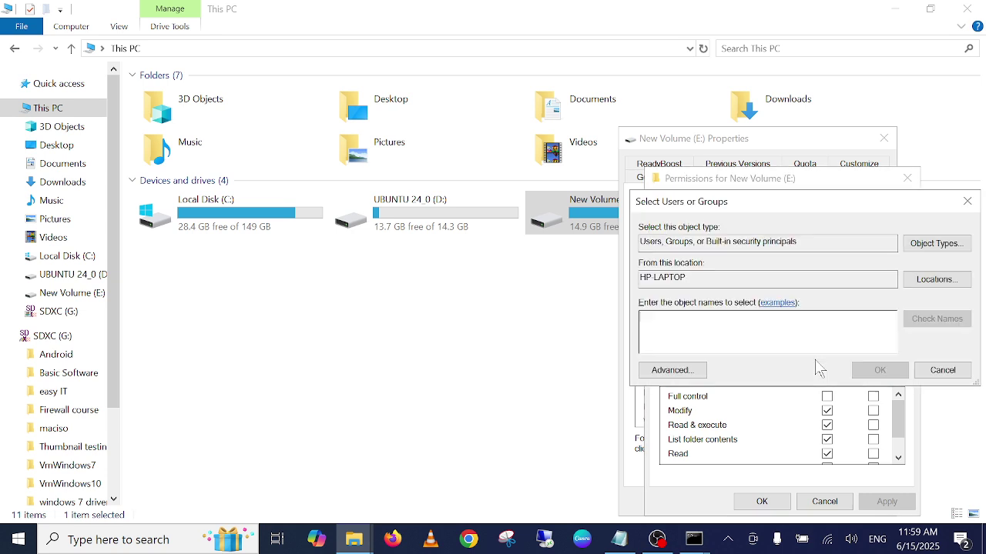
- Add Everyone with Full control Allow on E:, apply, and close the dialogs
type("eve")
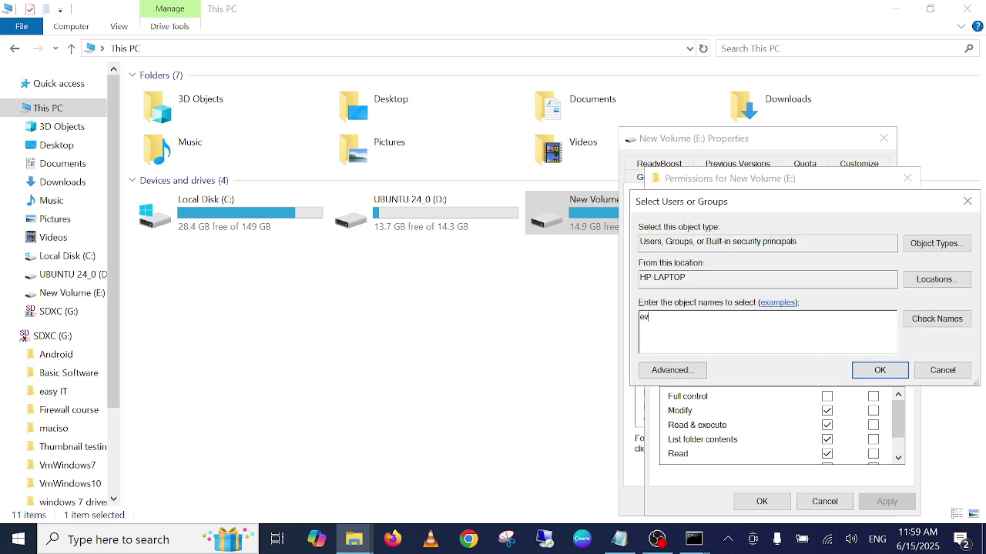
left_click(951, 322)
left_click(877, 372)
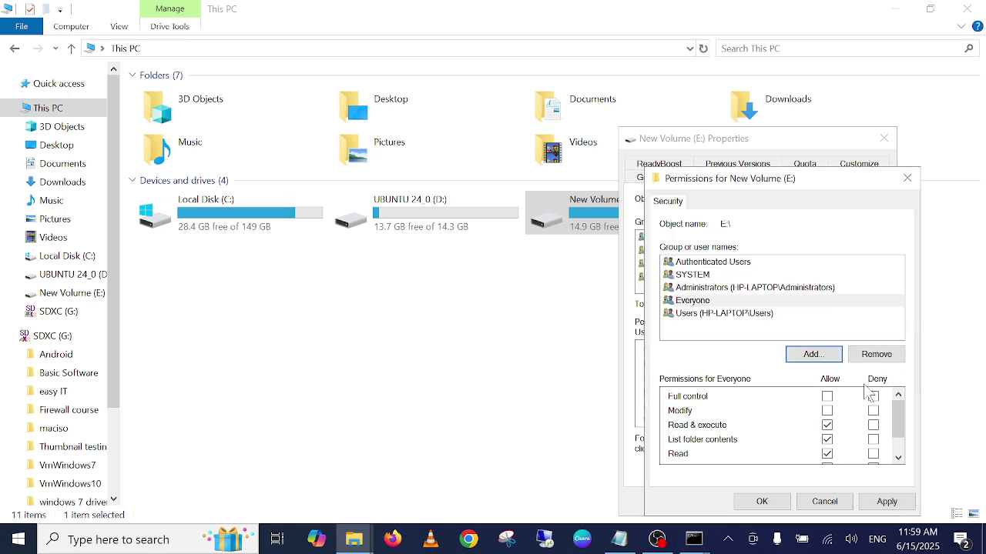
left_click(827, 396)
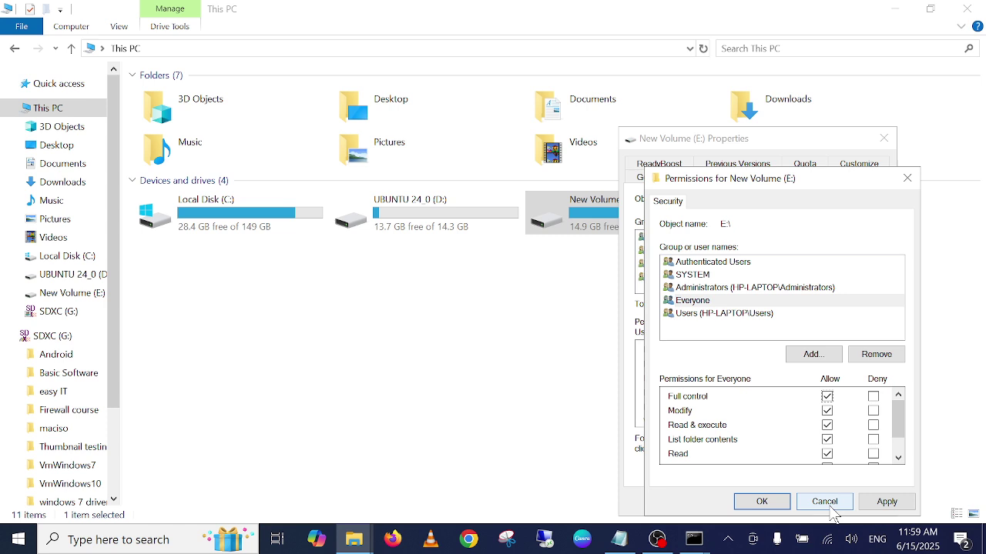
left_click(884, 502)
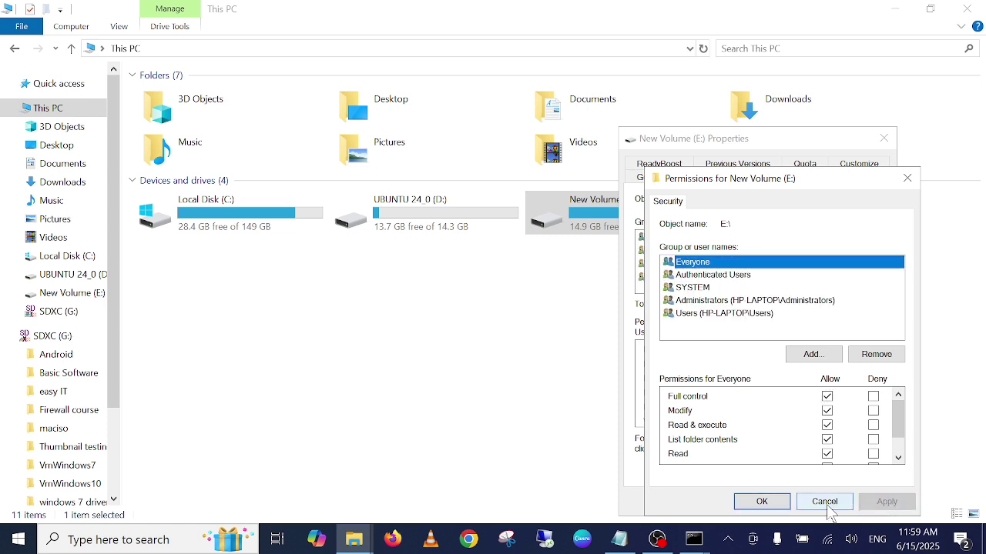
left_click(773, 504)
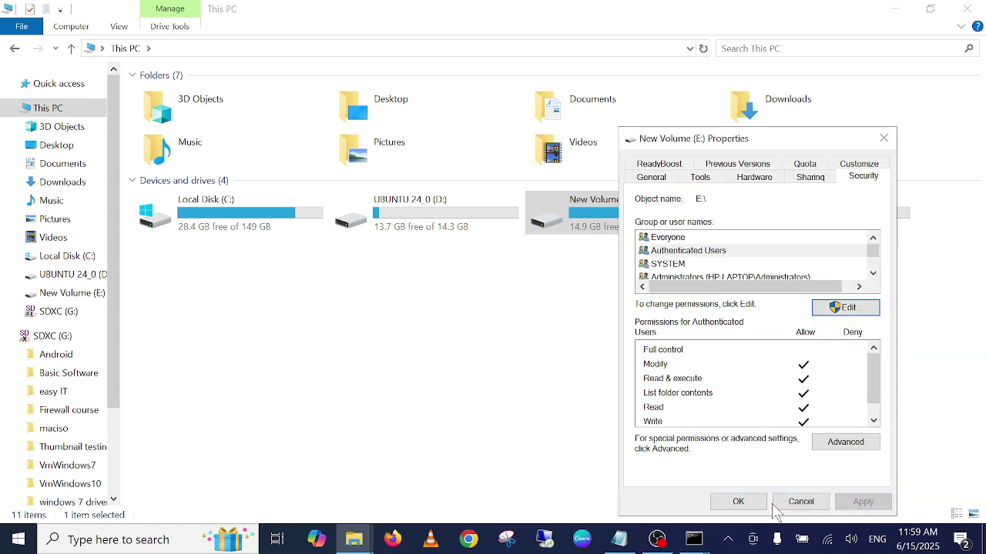
left_click(734, 505)
double_click(650, 231)
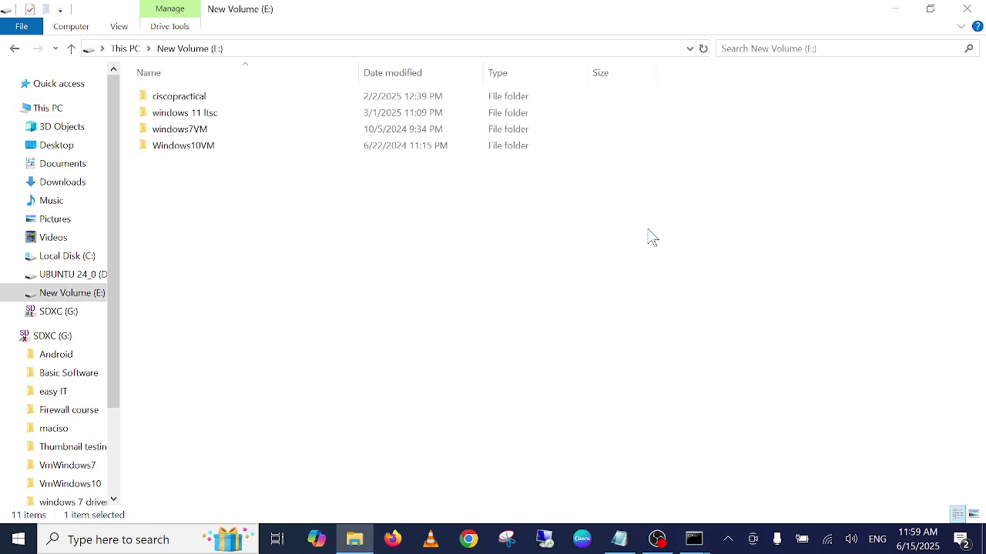
left_click(71, 49)
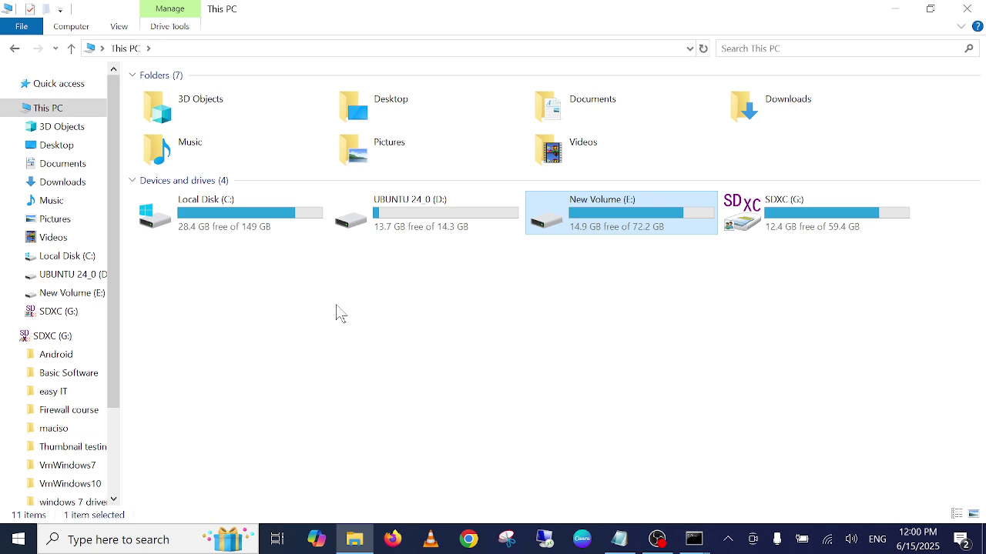
- Launch Disk Management from the right-click Start (Win+X) menu
left_click(138, 539)
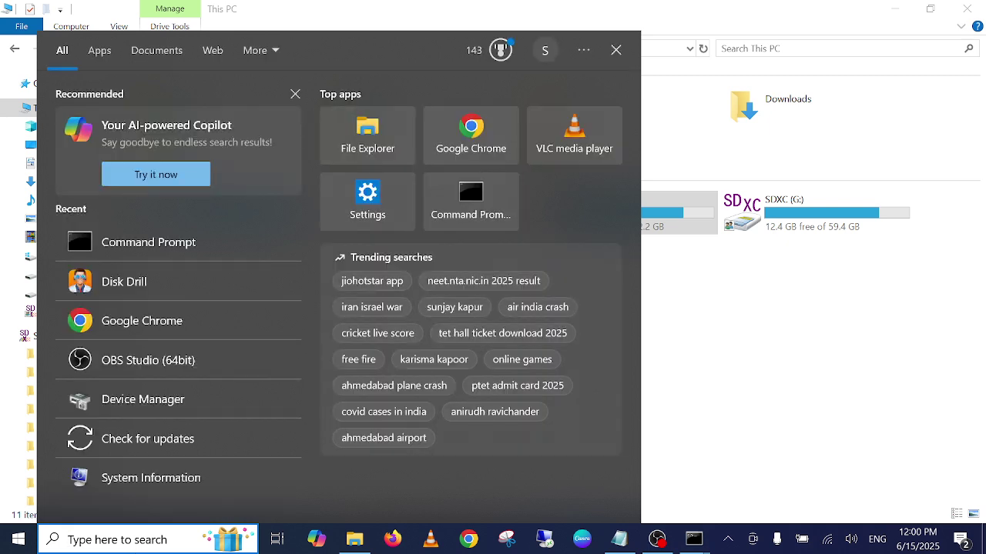
left_click(20, 539)
right_click(21, 541)
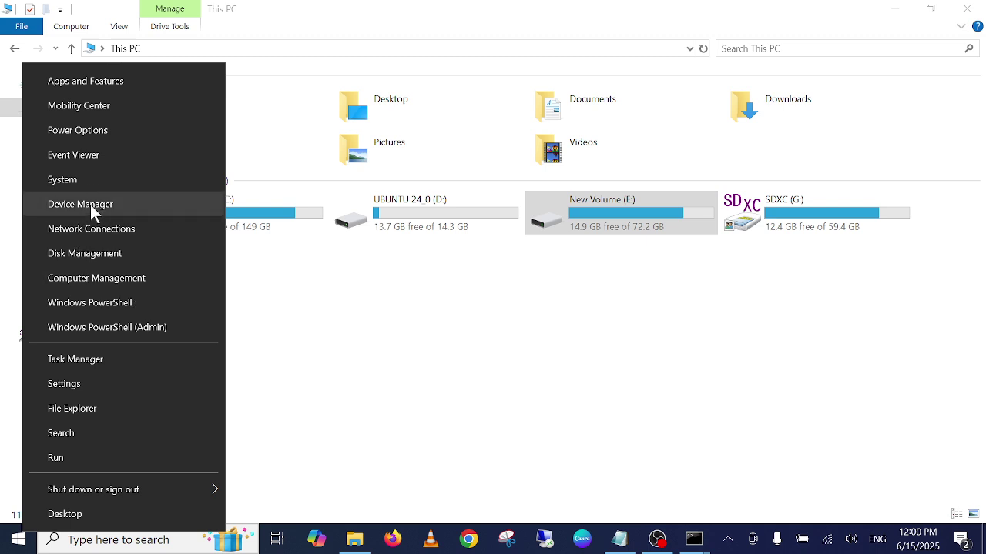
left_click(96, 253)
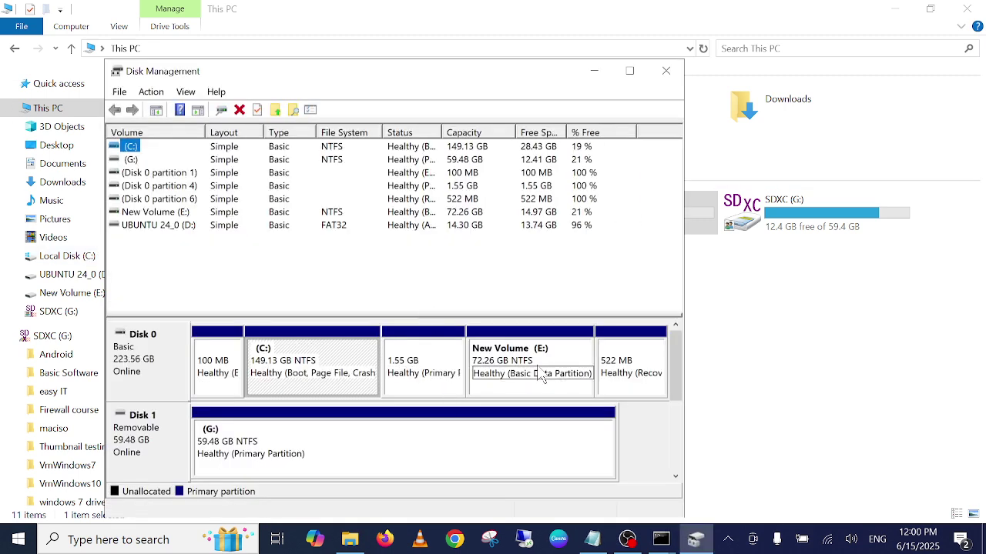
- Maximize Disk Management and quick-format the UBUNTU 24_0 (D:) partition as NTFS, accepting both warnings
left_click(322, 446)
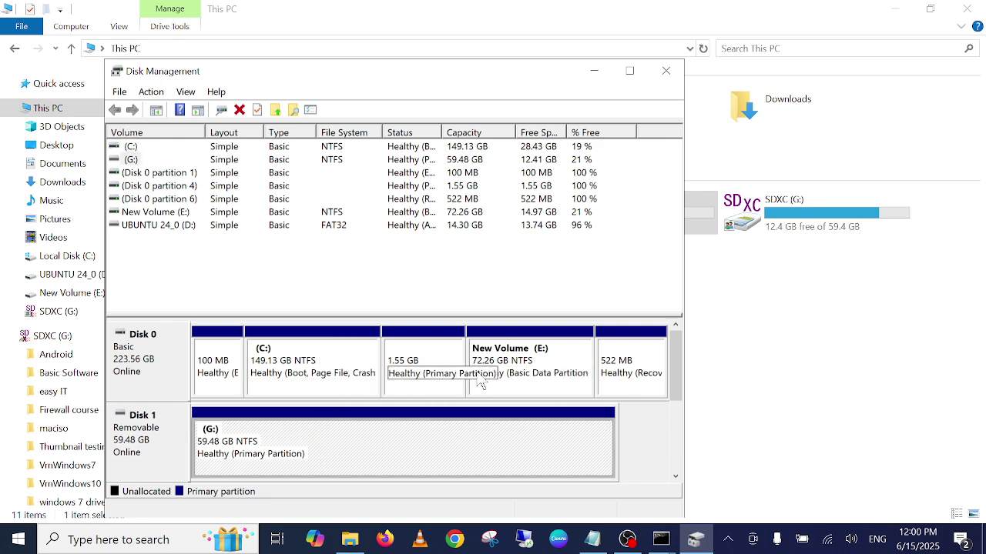
left_click(629, 70)
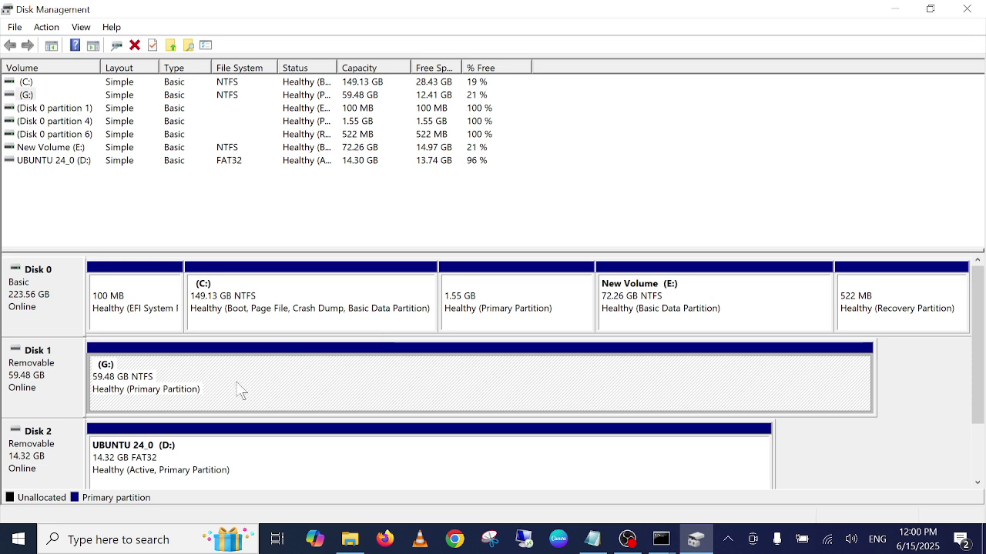
left_click(219, 476)
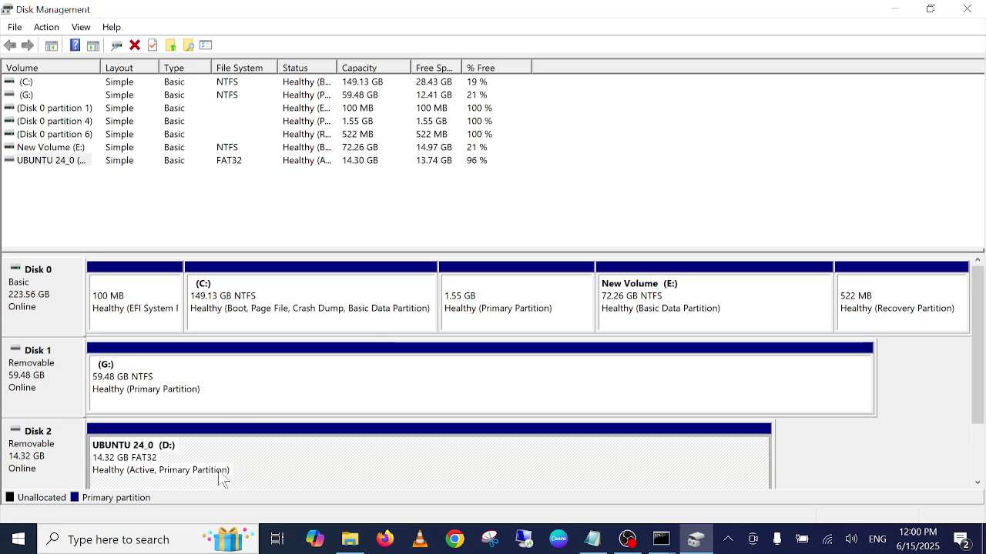
right_click(227, 473)
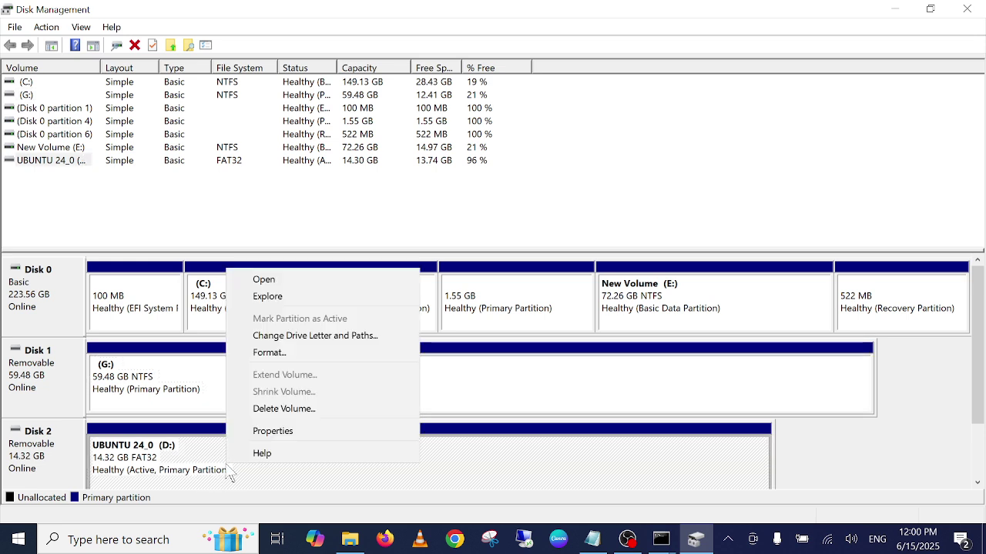
left_click(306, 356)
left_click(546, 374)
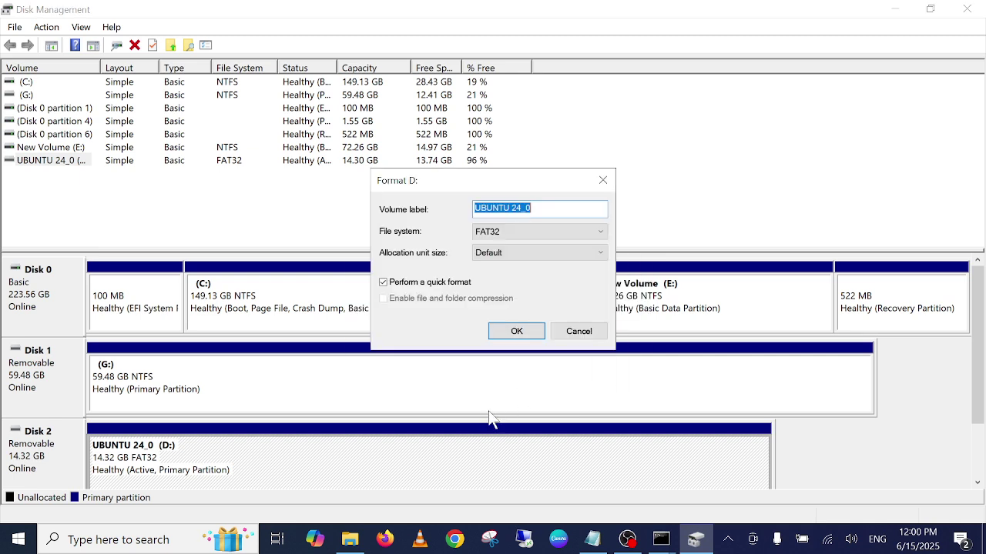
left_click(491, 233)
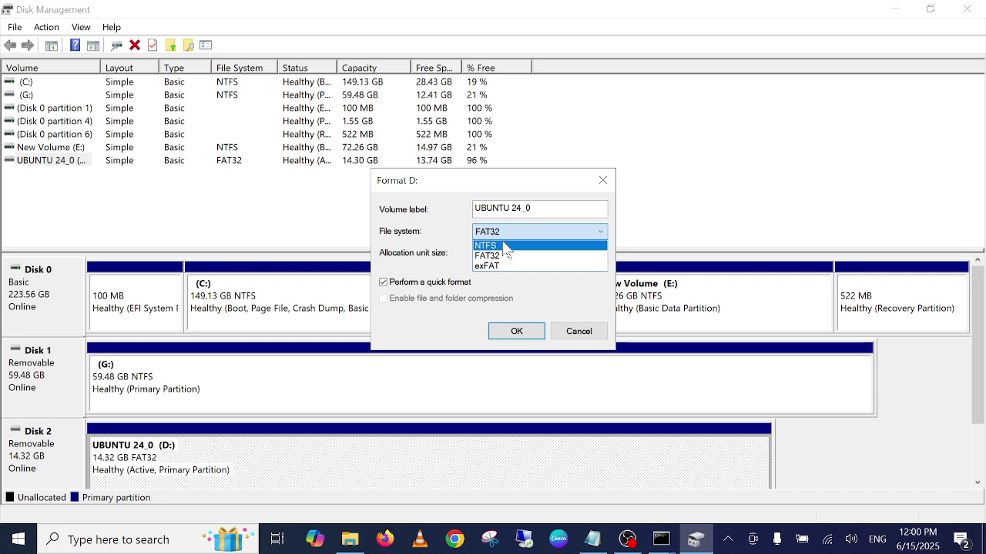
left_click(503, 246)
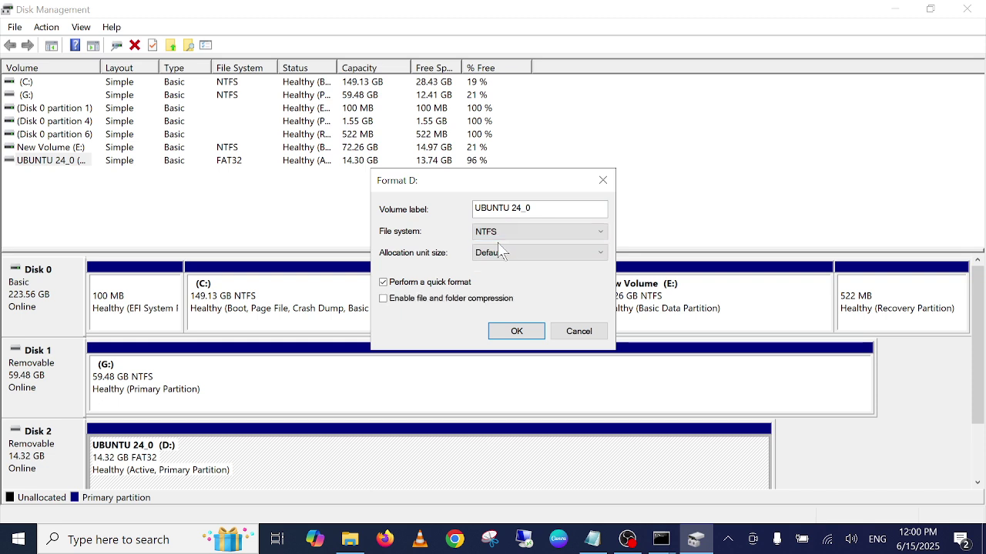
left_click(522, 333)
left_click(553, 374)
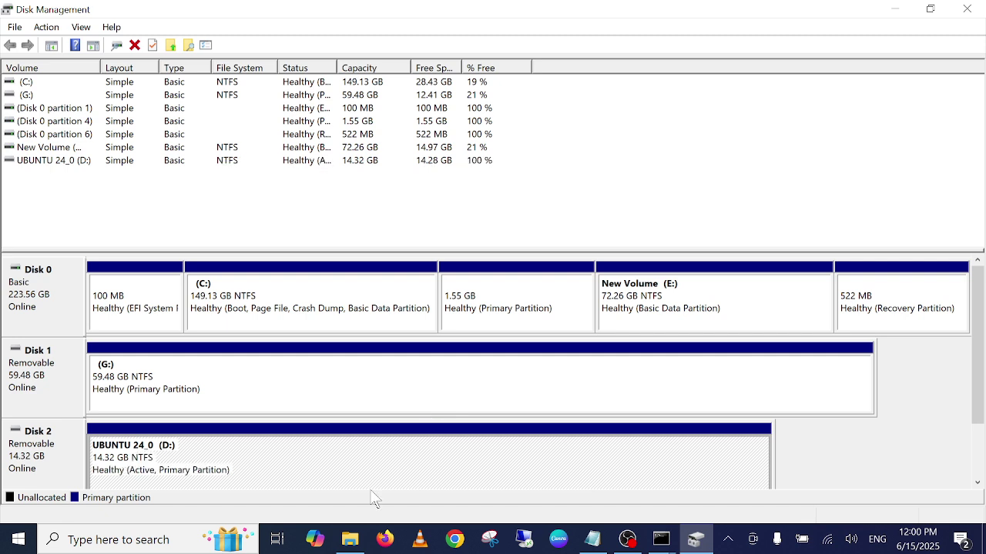
- Minimize Disk Management, open the empty D: drive, and go back up to This PC
left_click(895, 9)
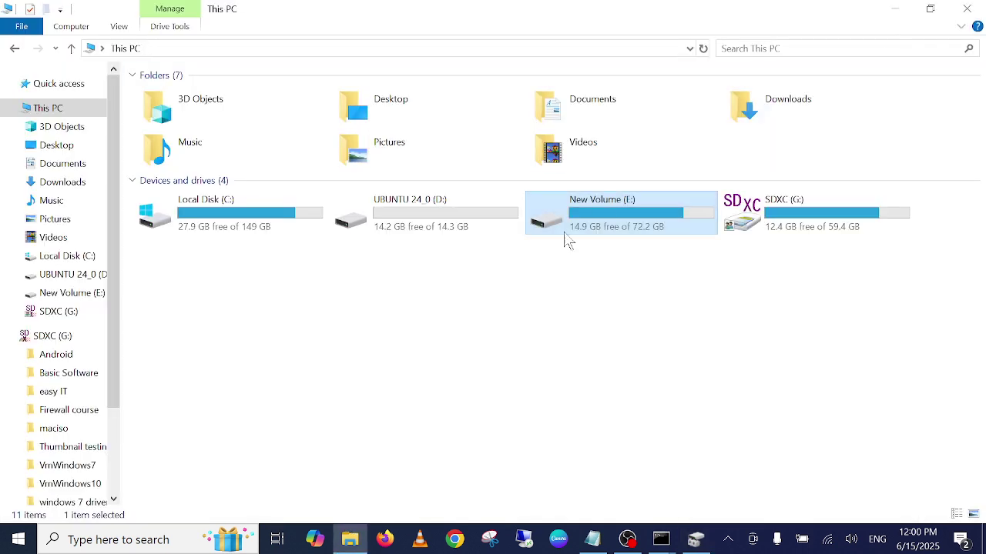
double_click(435, 239)
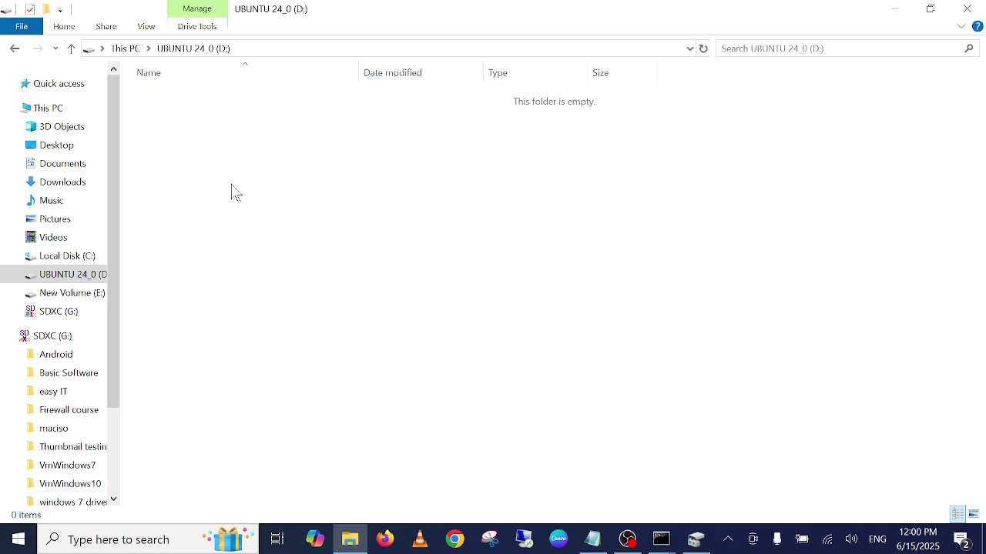
left_click(71, 47)
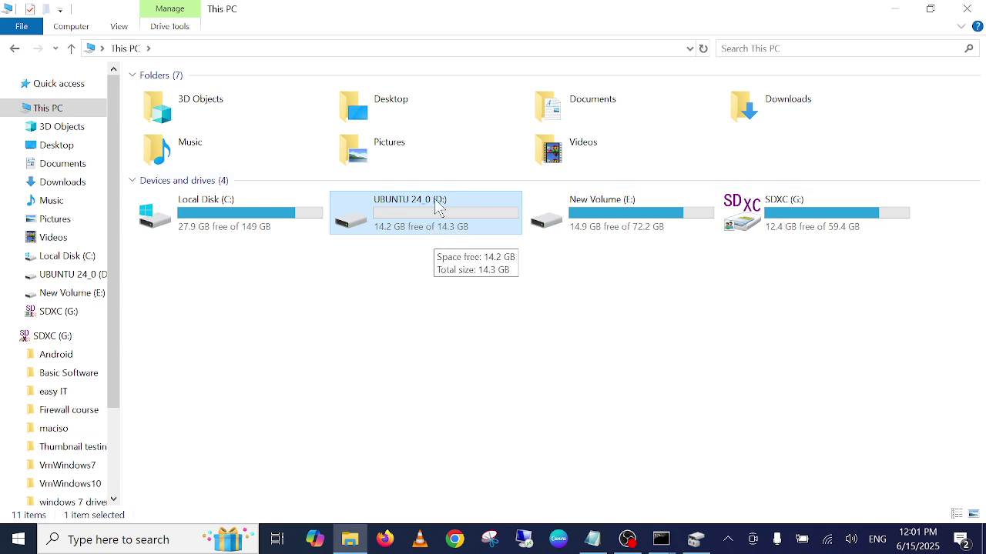
- Close File Explorer, then choose Refresh from the desktop's right-click menu
left_click(966, 9)
right_click(431, 132)
left_click(510, 180)
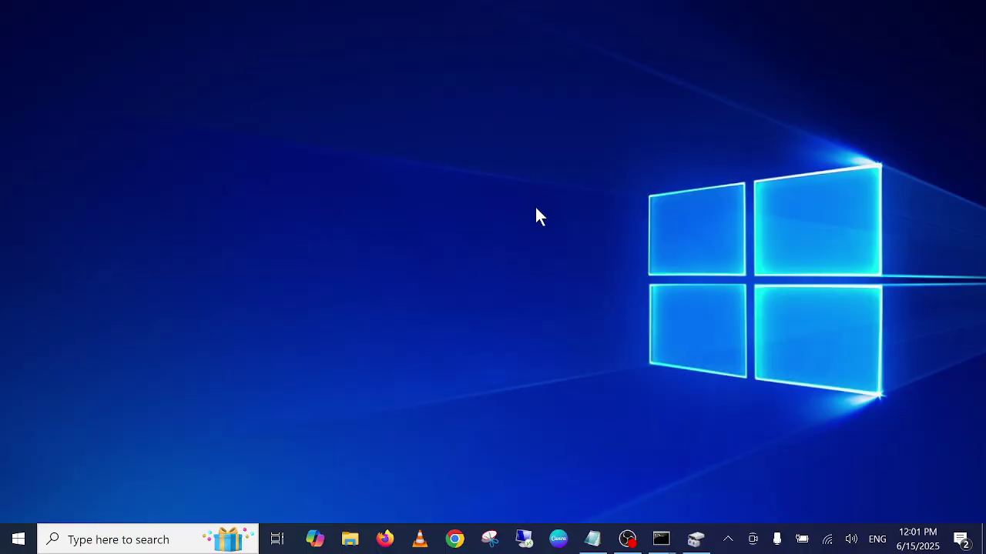